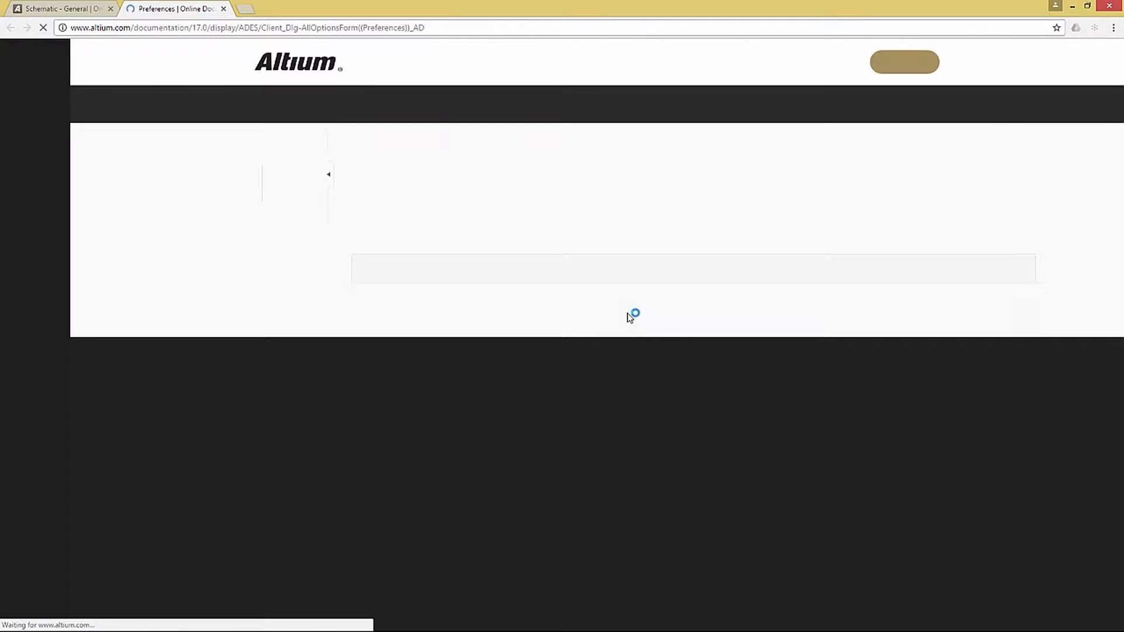
# Read the online documentation for the Preferences dialog, then close the browser and the Preferences dialog.
pyautogui.scroll(-5, 713, 316)
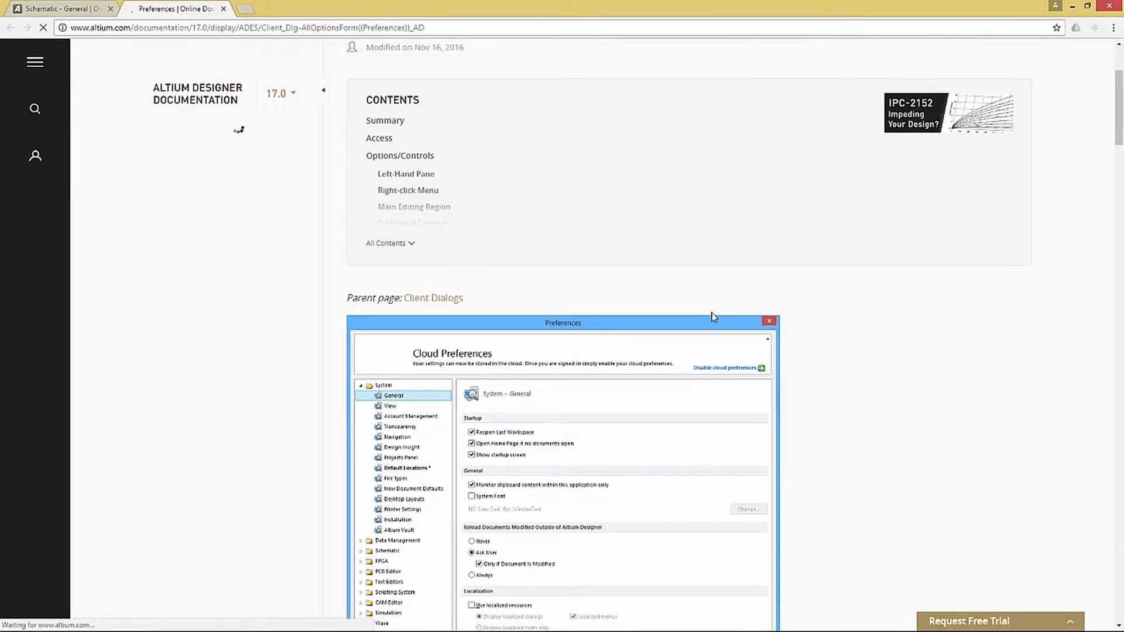
pyautogui.scroll(-4, 714, 317)
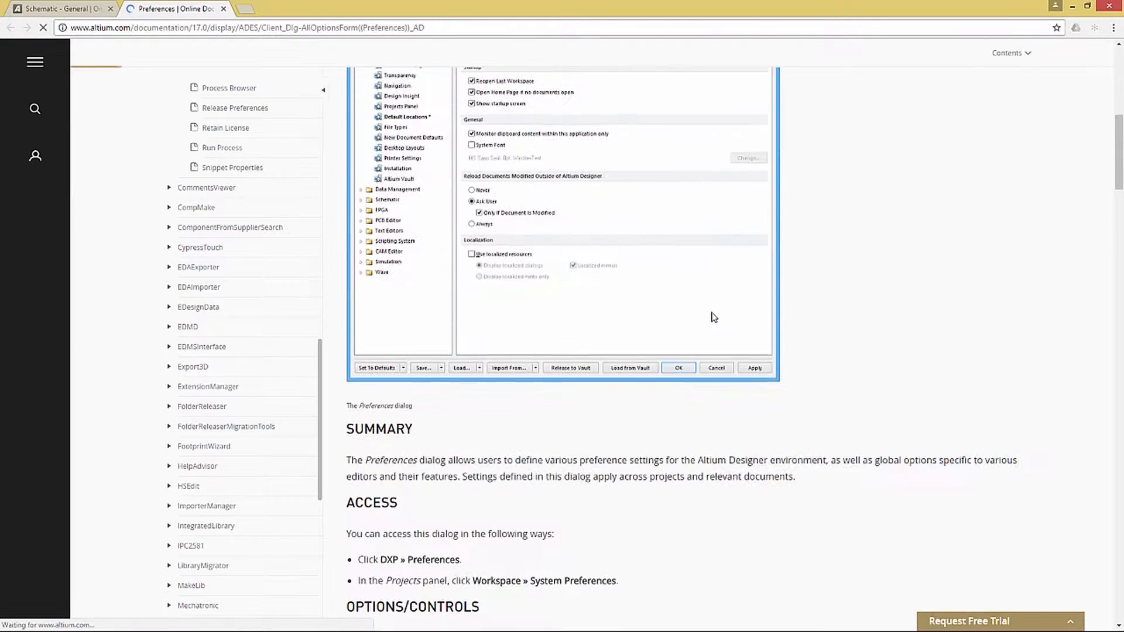
pyautogui.scroll(-2, 714, 317)
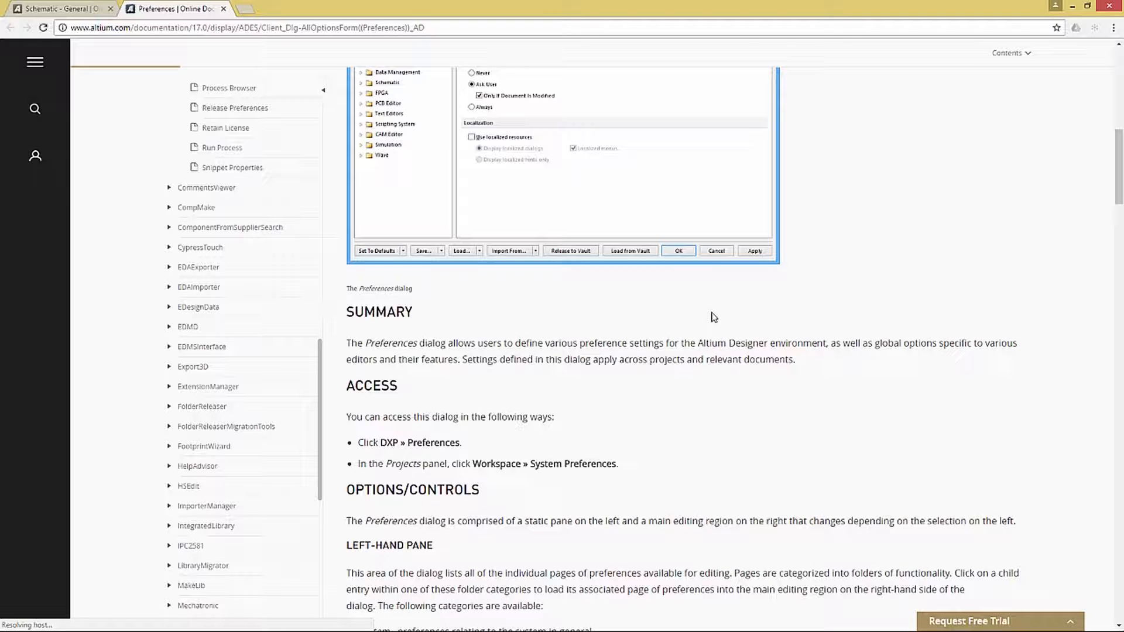
pyautogui.click(1108, 9)
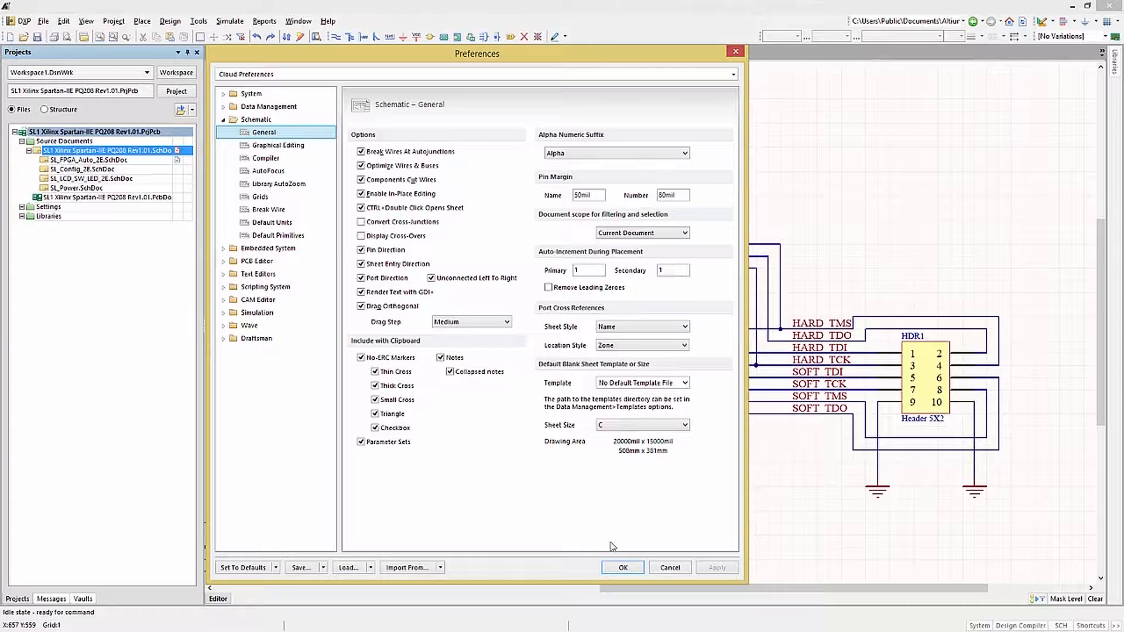
pyautogui.click(637, 570)
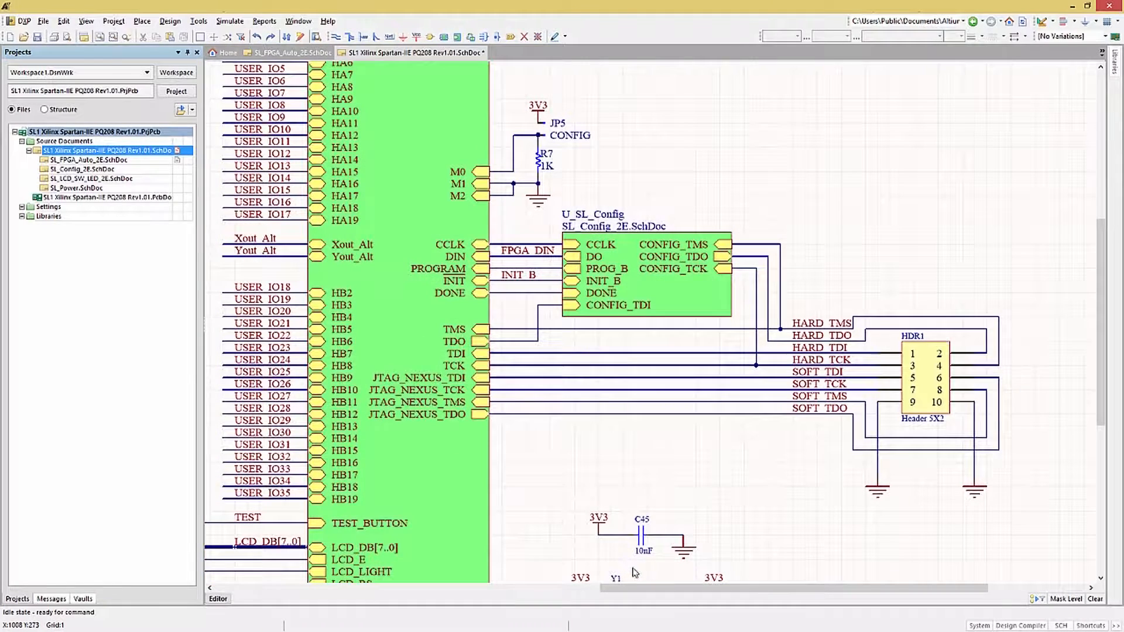
# Open the online help for the Place Net Label command and read its expanded Place Net Label section.
pyautogui.click(390, 38)
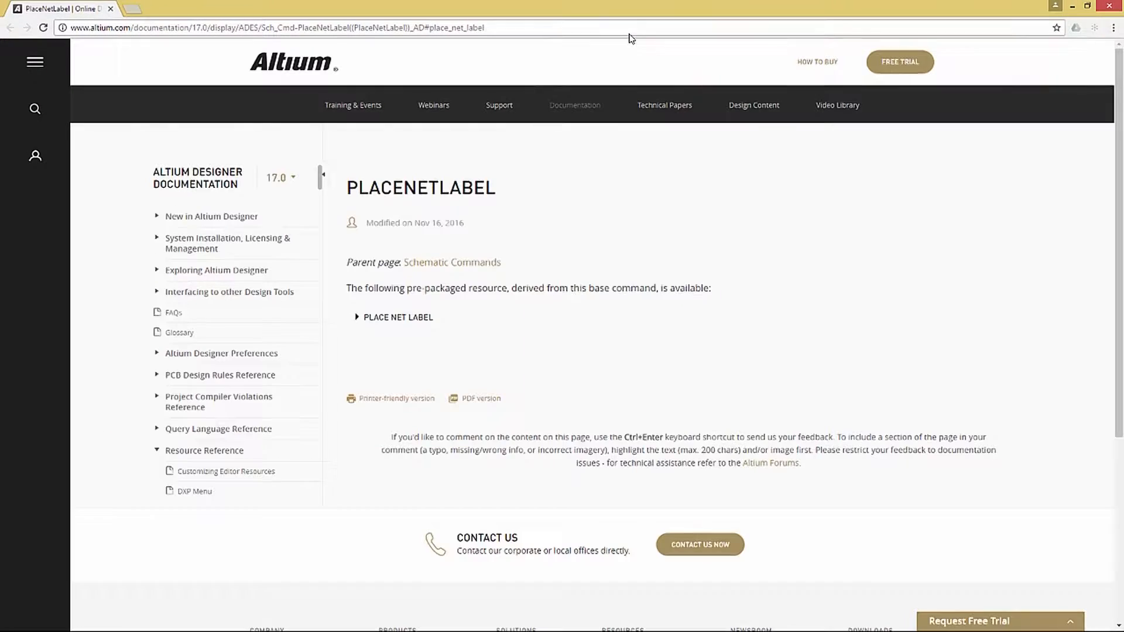
pyautogui.click(398, 317)
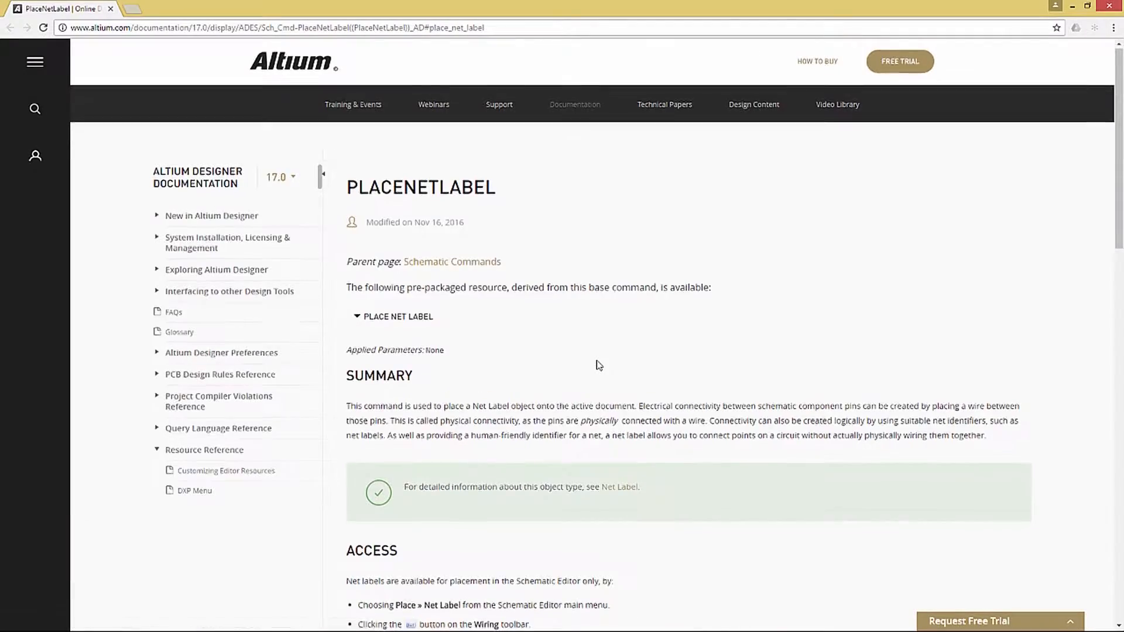
pyautogui.scroll(-3, 675, 373)
pyautogui.scroll(-3, 675, 373)
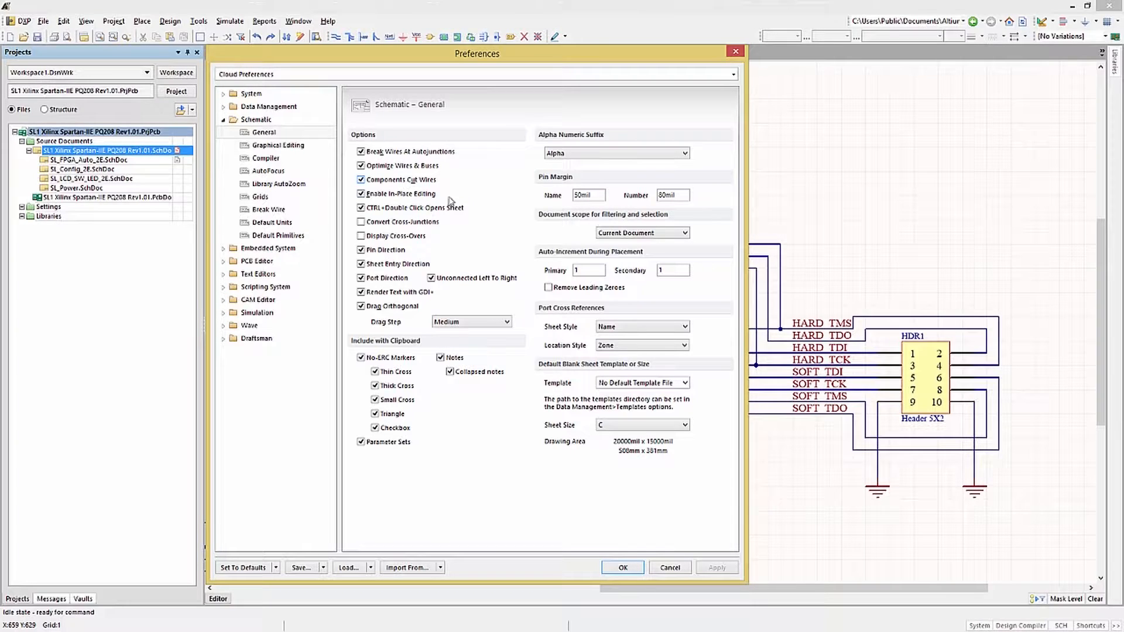
# Place the Res1 resistor from Miscellaneous Devices.IntLib onto the JTAG_NEXUS_TDO wire in the schematic.
pyautogui.click(625, 569)
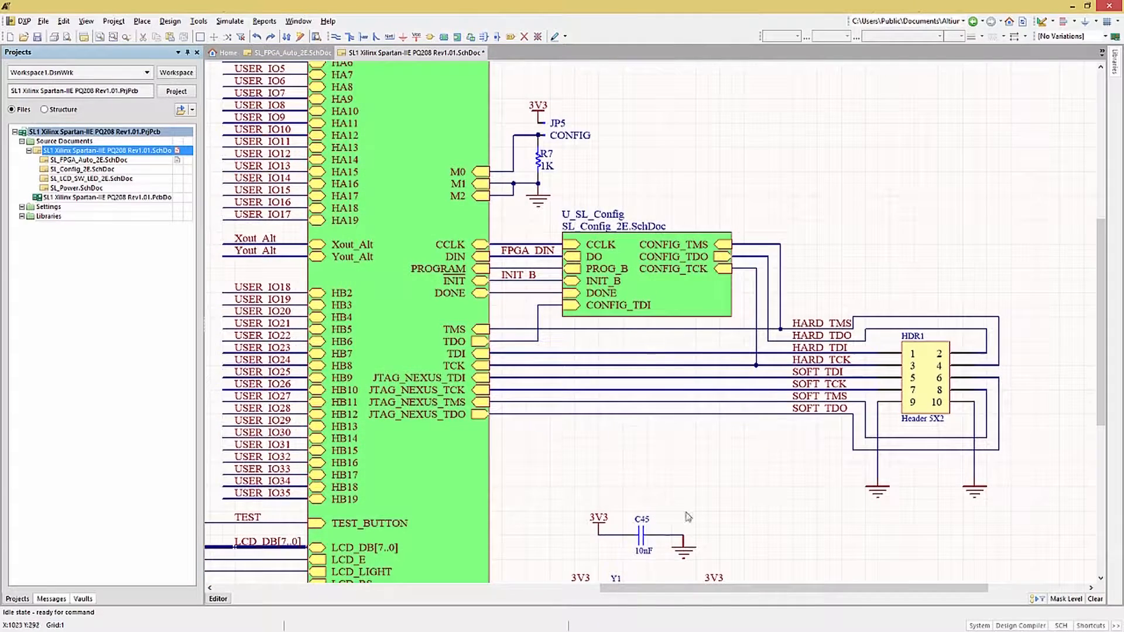
pyautogui.click(1115, 66)
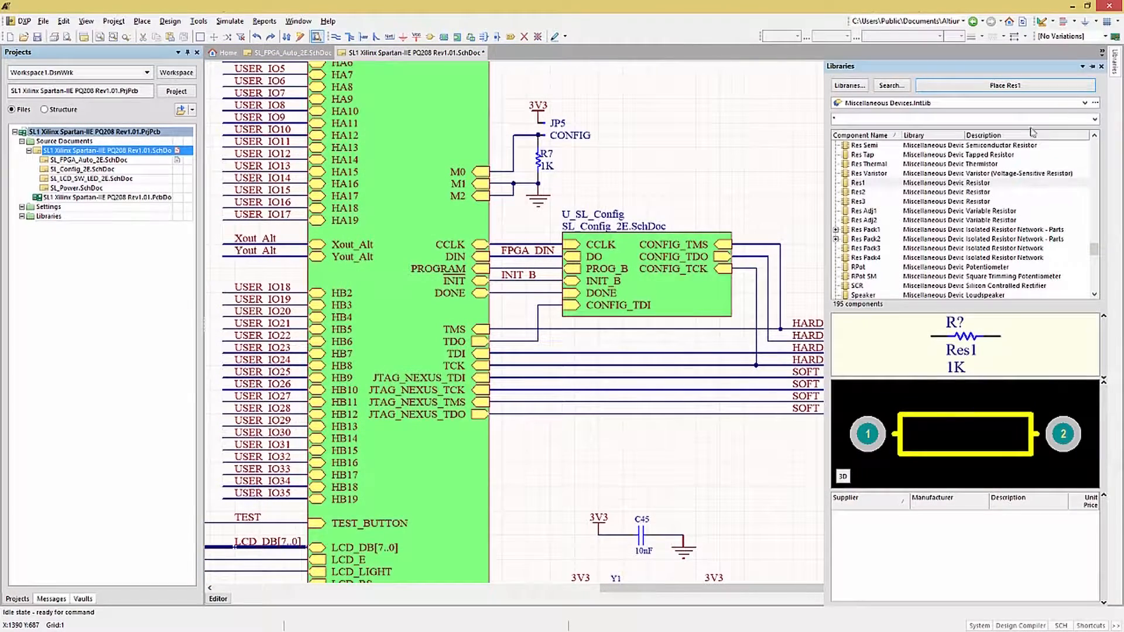
pyautogui.click(963, 185)
pyautogui.click(998, 86)
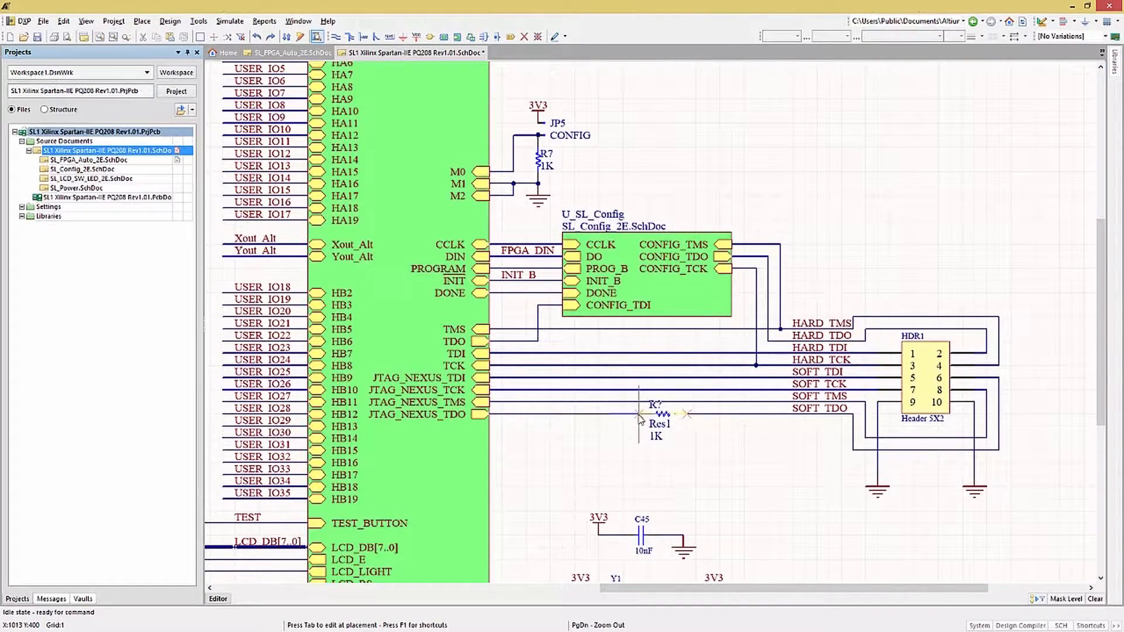
pyautogui.click(638, 417)
pyautogui.rightClick(662, 458)
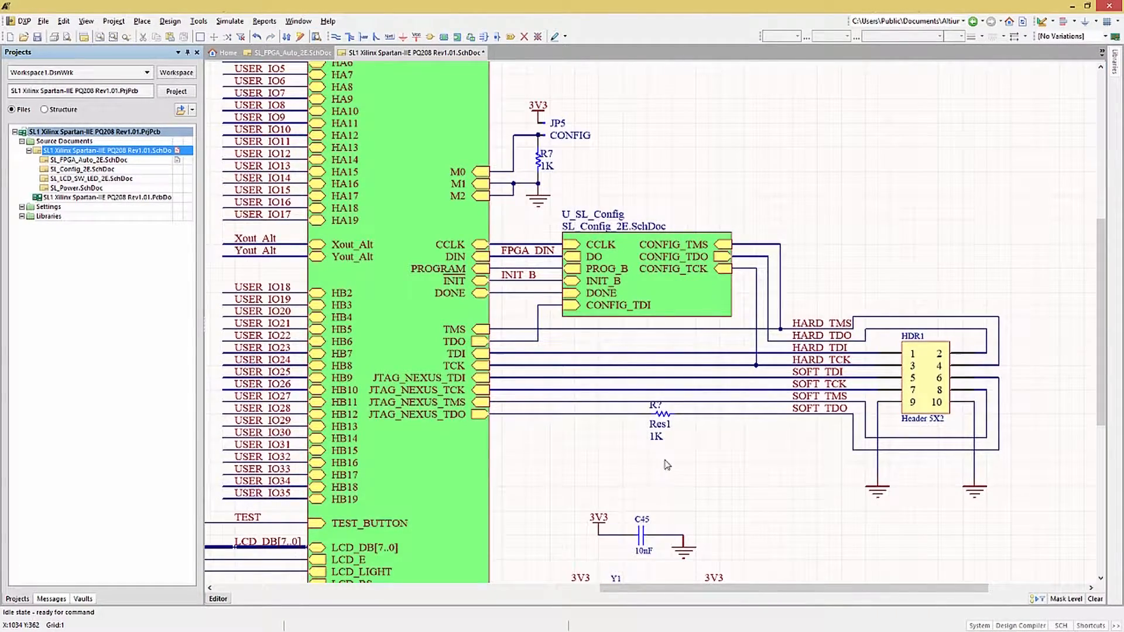
# Inspect the placed resistor on its wire, then open the child sheet of the U_SL_LCD_SW_LED sheet symbol.
pyautogui.keyDown('ctrl'); pyautogui.scroll(3, 679, 455); pyautogui.keyUp('ctrl')
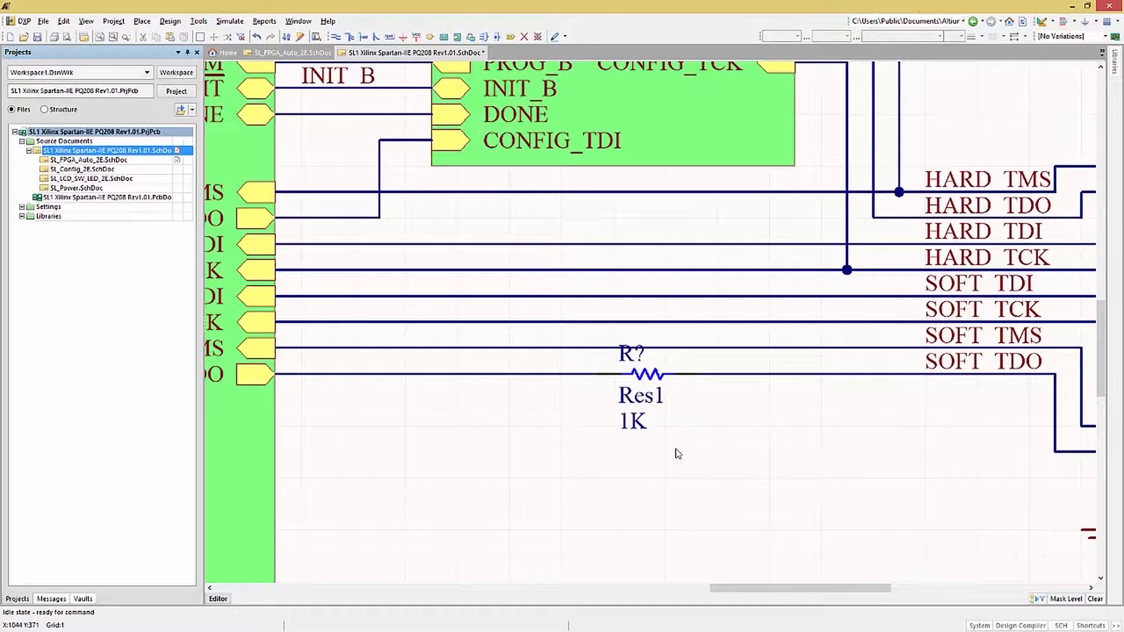
pyautogui.hotkey('ctrl', 'pagedown')
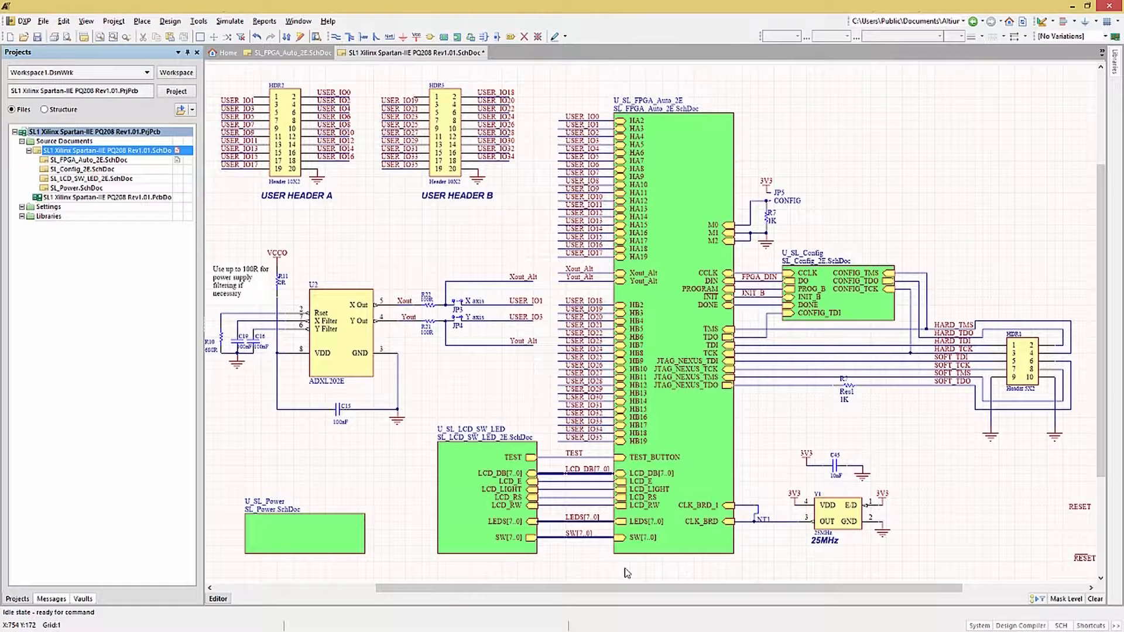
pyautogui.keyDown('ctrl'); pyautogui.doubleClick(468, 514); pyautogui.keyUp('ctrl')
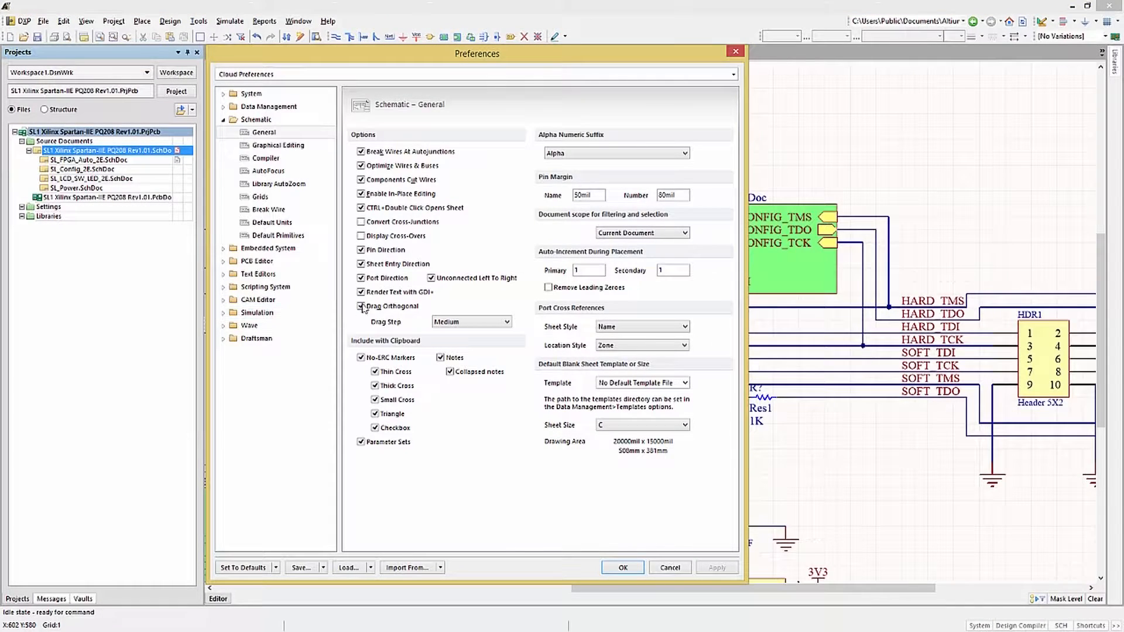
# Apply the Display Cross-Overs option in the Schematic General preferences, then switch it off and apply again.
pyautogui.click(395, 236)
pyautogui.click(715, 567)
pyautogui.click(362, 236)
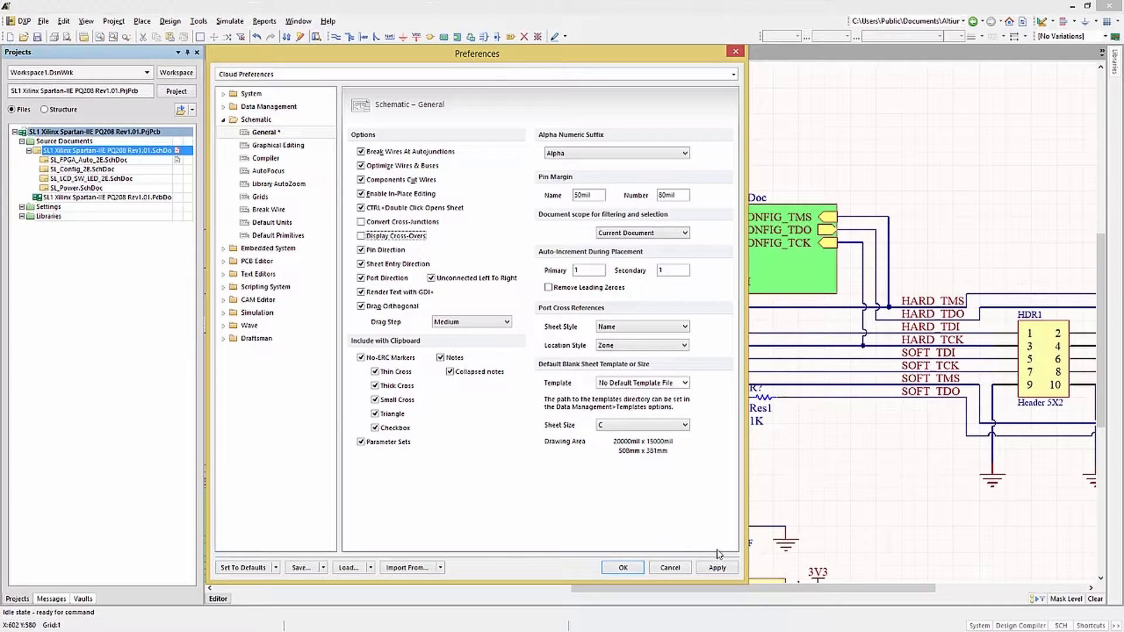
pyautogui.click(715, 569)
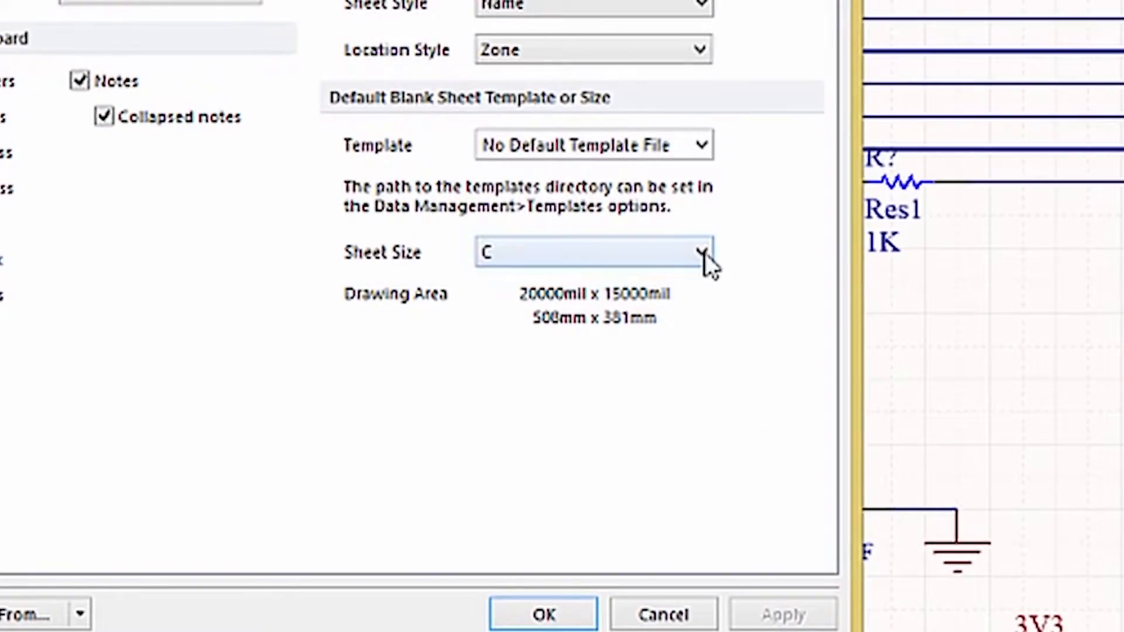
# Set the default blank sheet size to D and apply it.
pyautogui.click(685, 425)
pyautogui.click(633, 324)
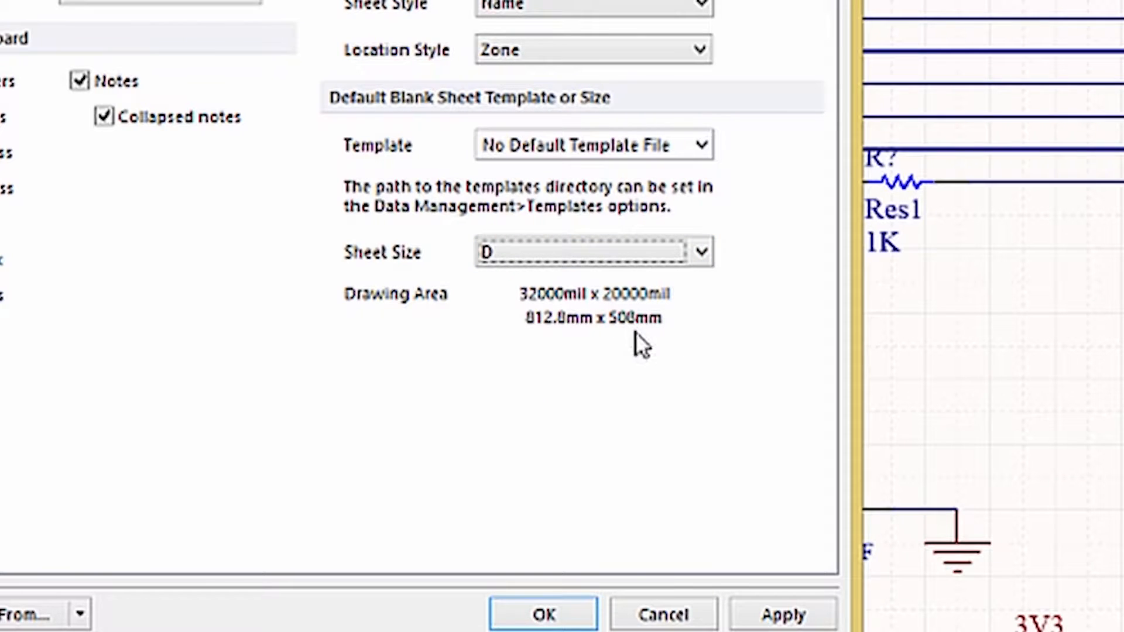
pyautogui.click(803, 610)
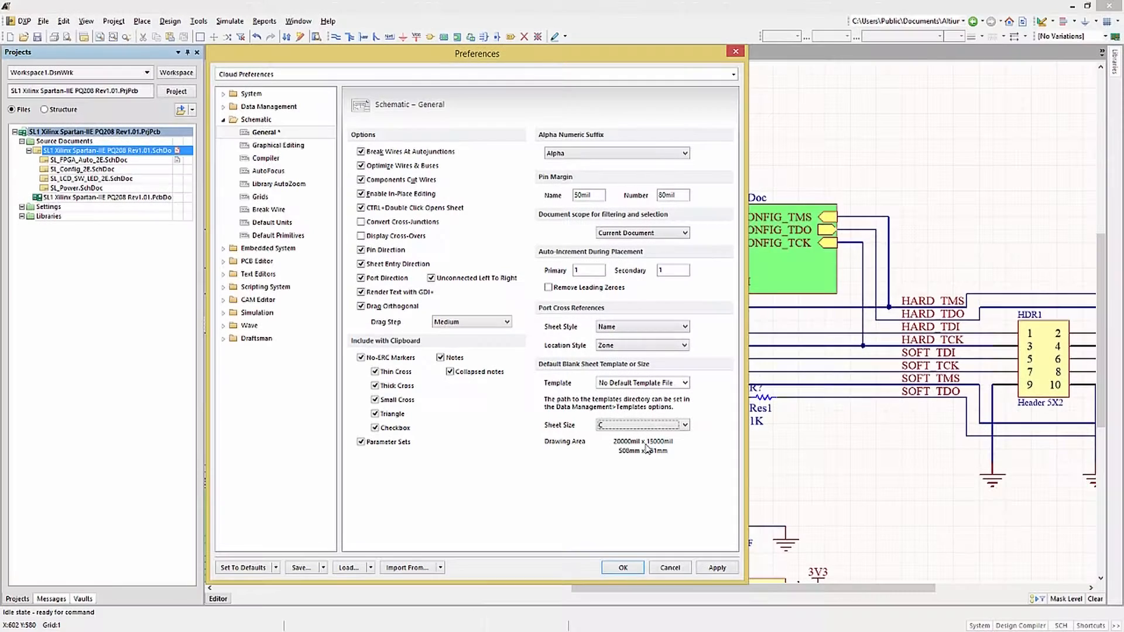
# Try template A as the default blank sheet template, then restore No Default Template File and apply with sheet size C.
pyautogui.click(686, 383)
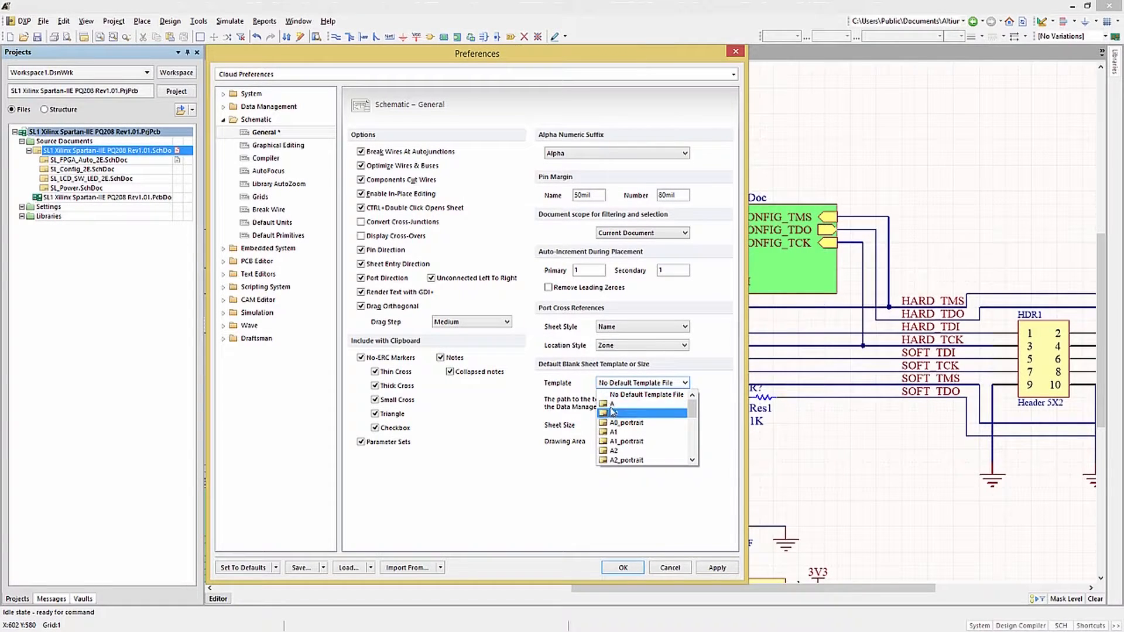
pyautogui.click(612, 404)
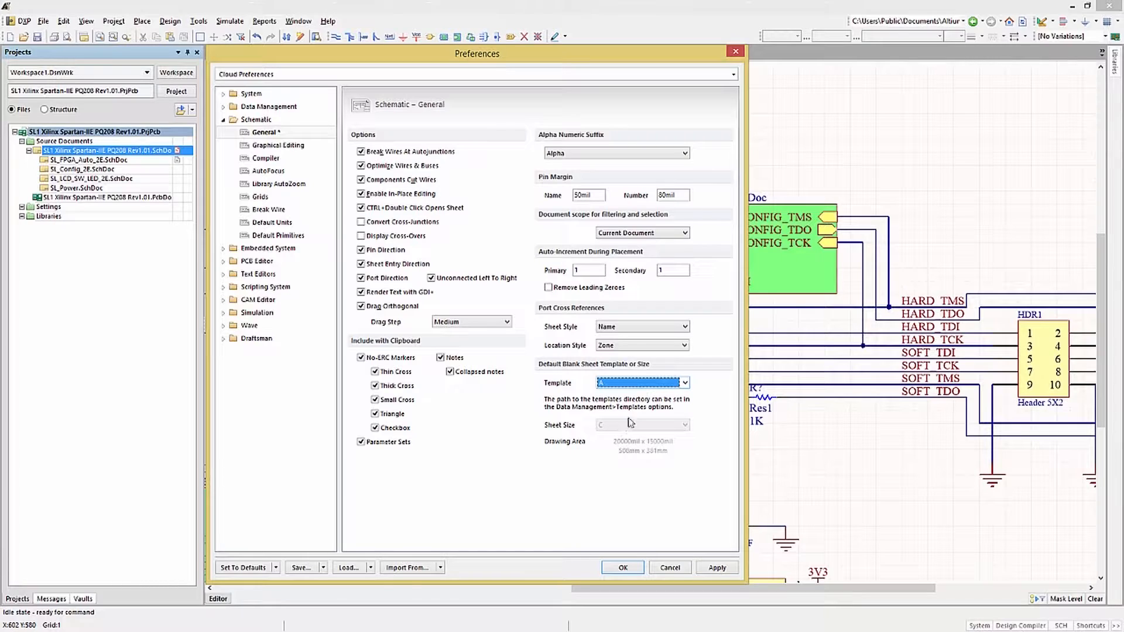
pyautogui.click(685, 384)
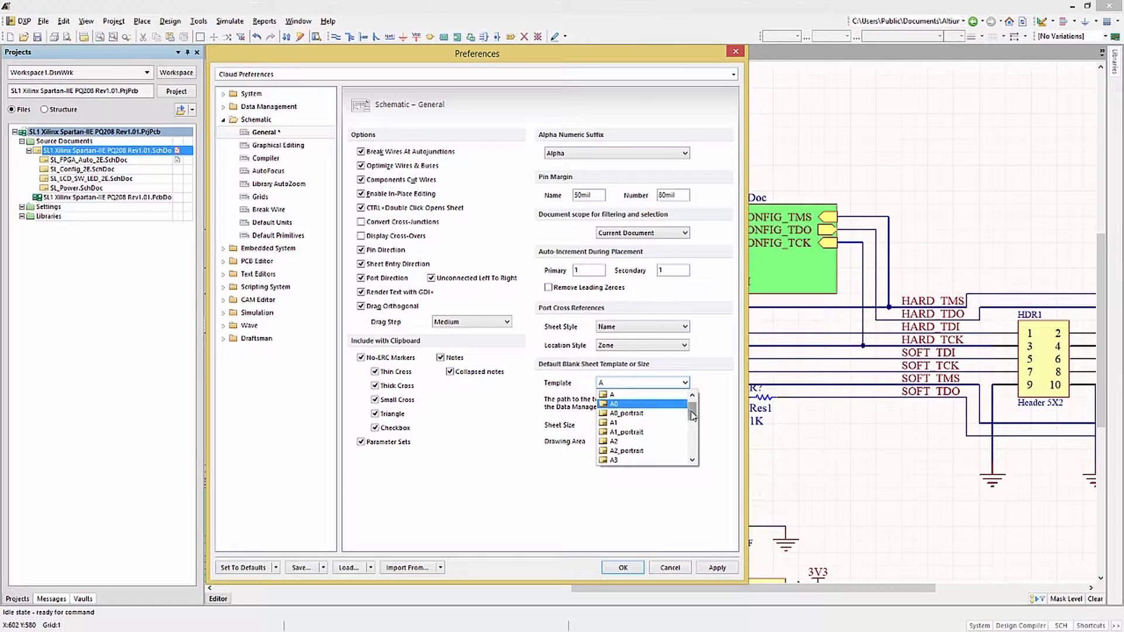
pyautogui.moveTo(692, 415); pyautogui.dragTo(692, 398)
pyautogui.click(638, 394)
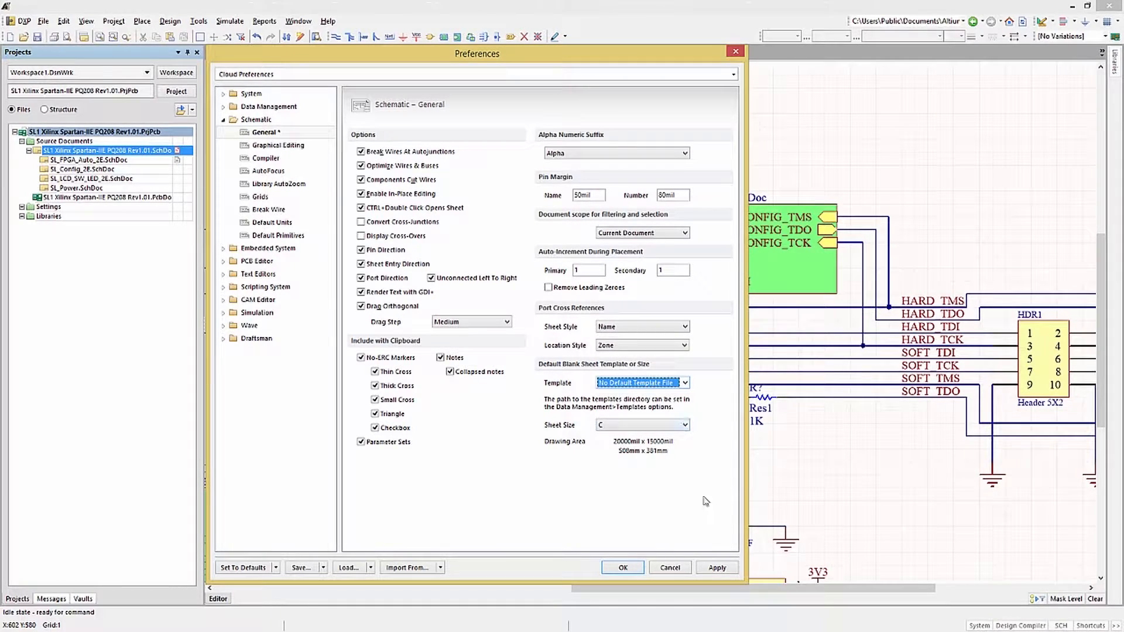
pyautogui.click(718, 567)
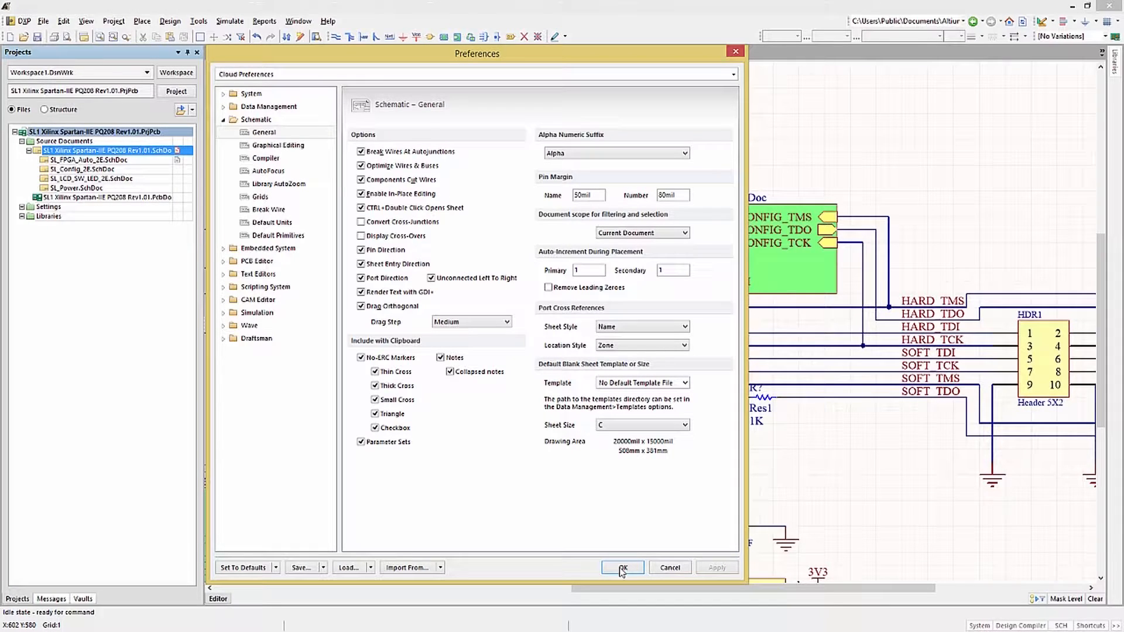
# Disable and apply Convert Special Strings in the Schematic Graphical Editing preferences, then enable and apply it again.
pyautogui.click(278, 145)
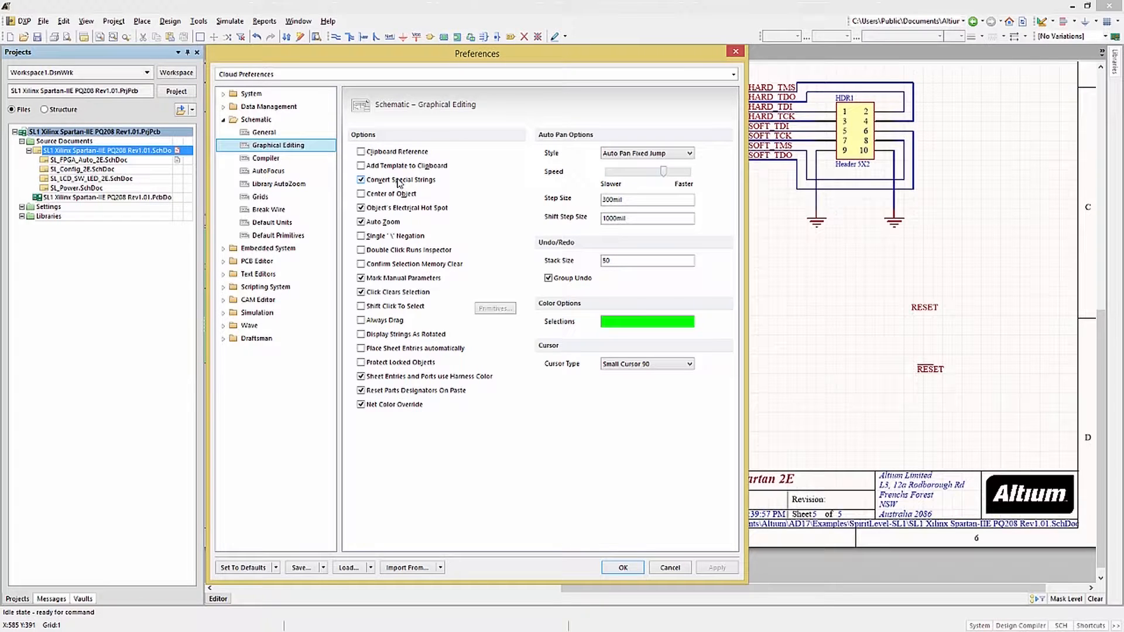
pyautogui.click(398, 181)
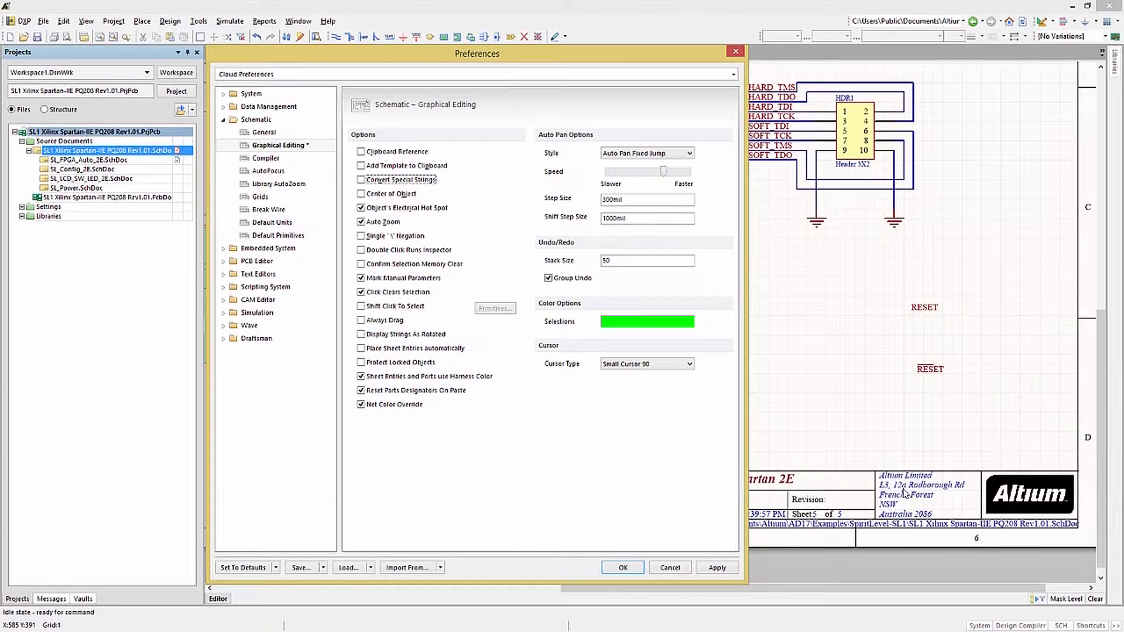
pyautogui.click(724, 570)
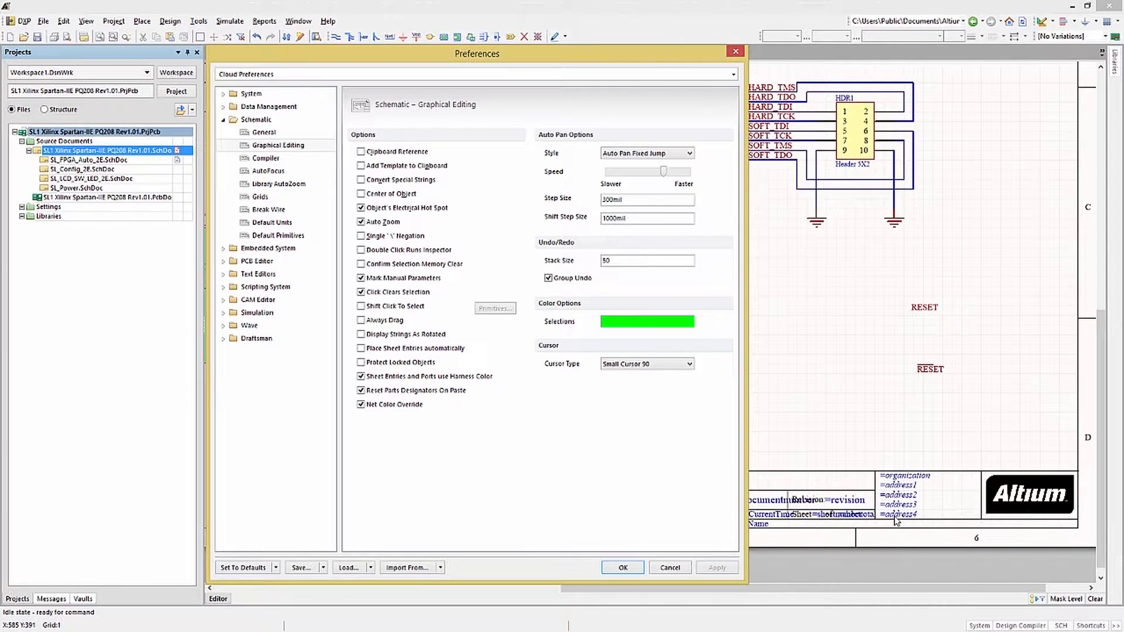
pyautogui.click(361, 180)
pyautogui.click(716, 568)
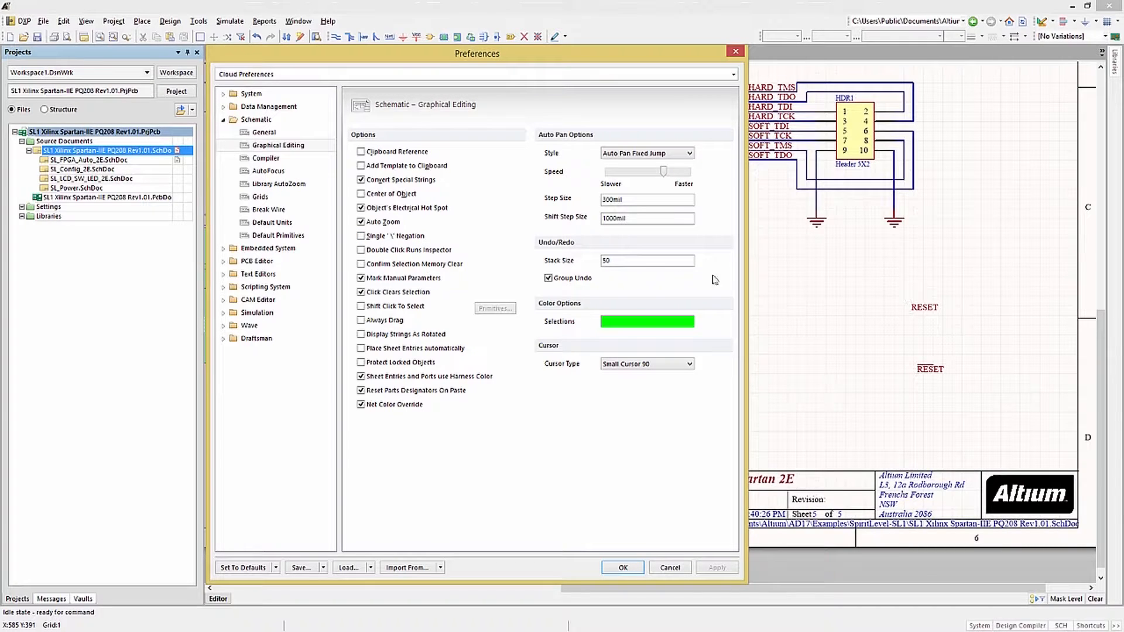
# Apply the Single '\' Negation option, then switch it off, apply again and close the preferences.
pyautogui.click(361, 236)
pyautogui.click(717, 567)
pyautogui.click(365, 237)
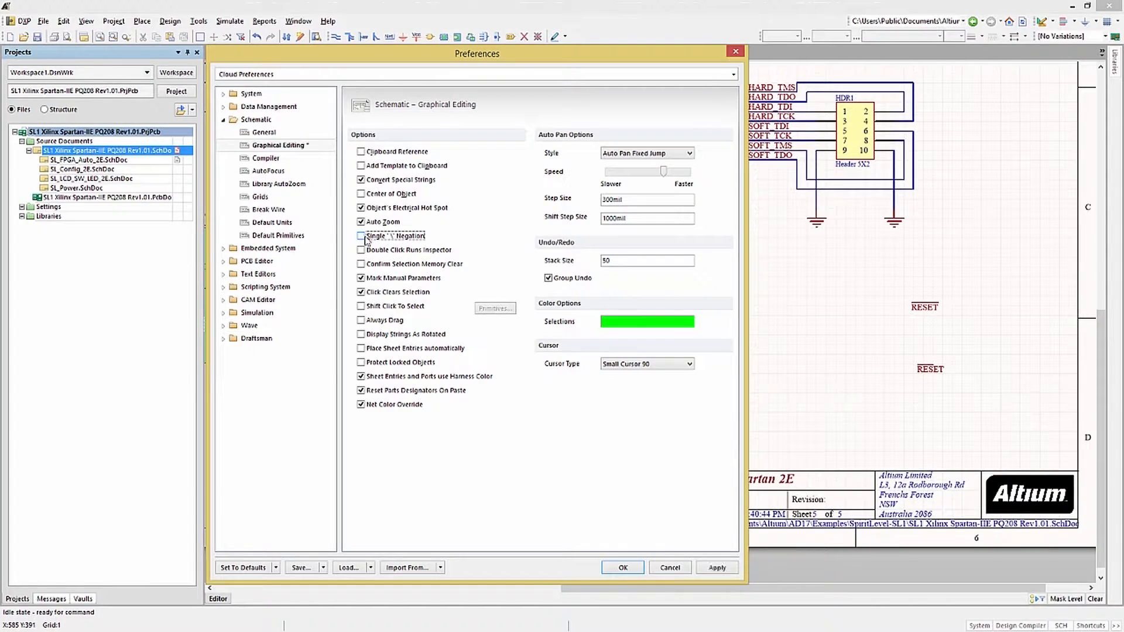
pyautogui.click(718, 567)
pyautogui.click(624, 568)
# Check the net names of the two RESET net labels in their properties, leaving them as they are.
pyautogui.doubleClick(918, 307)
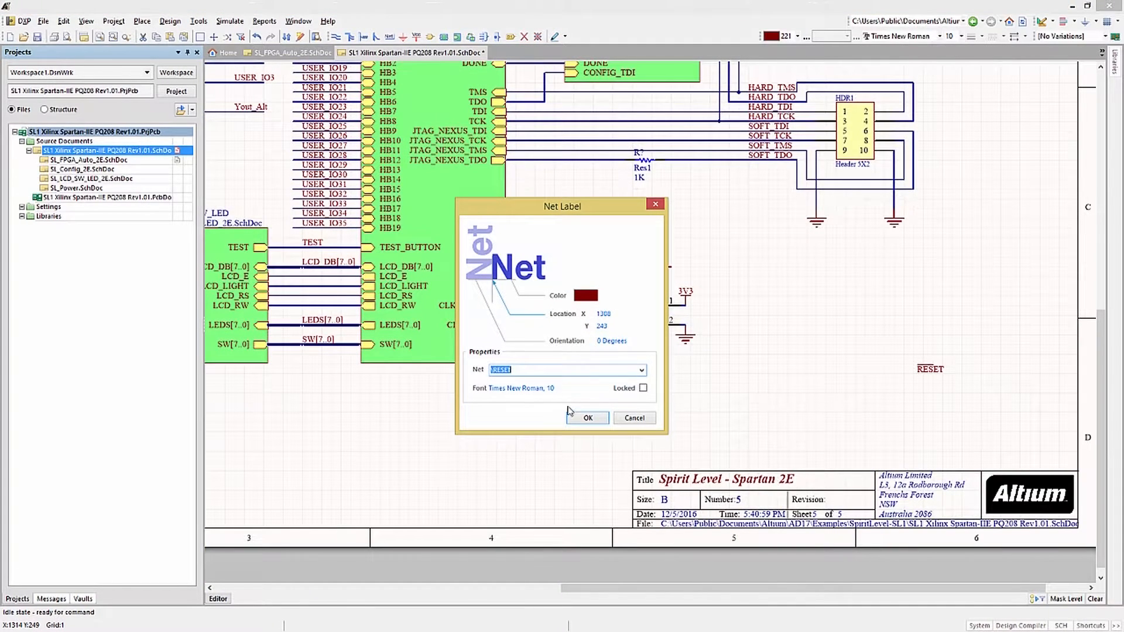
pyautogui.click(606, 416)
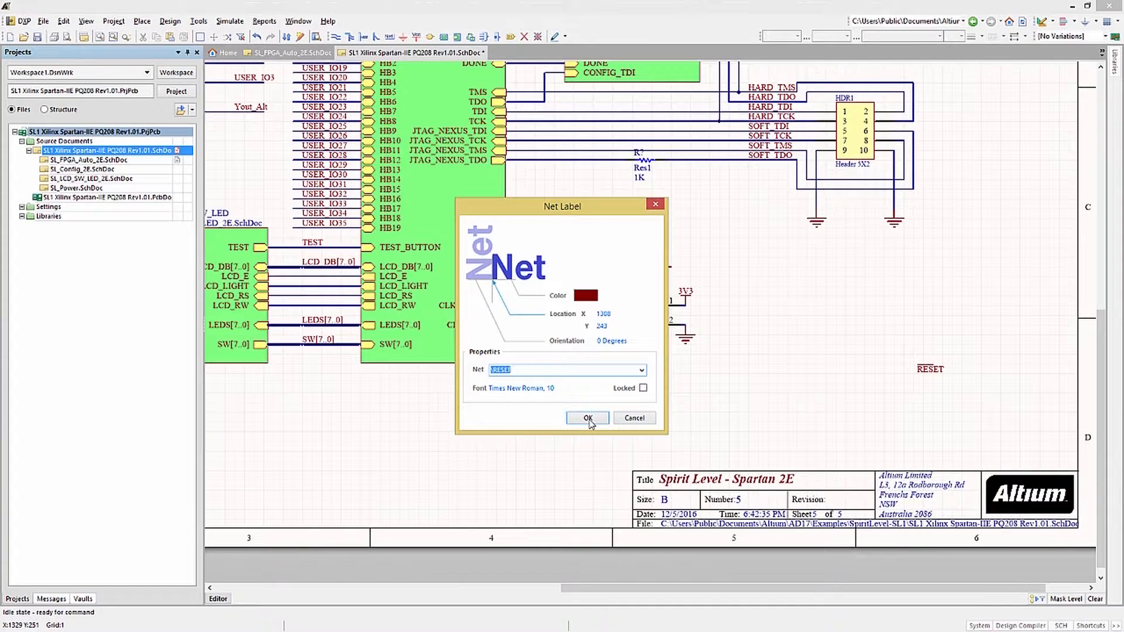
pyautogui.click(589, 418)
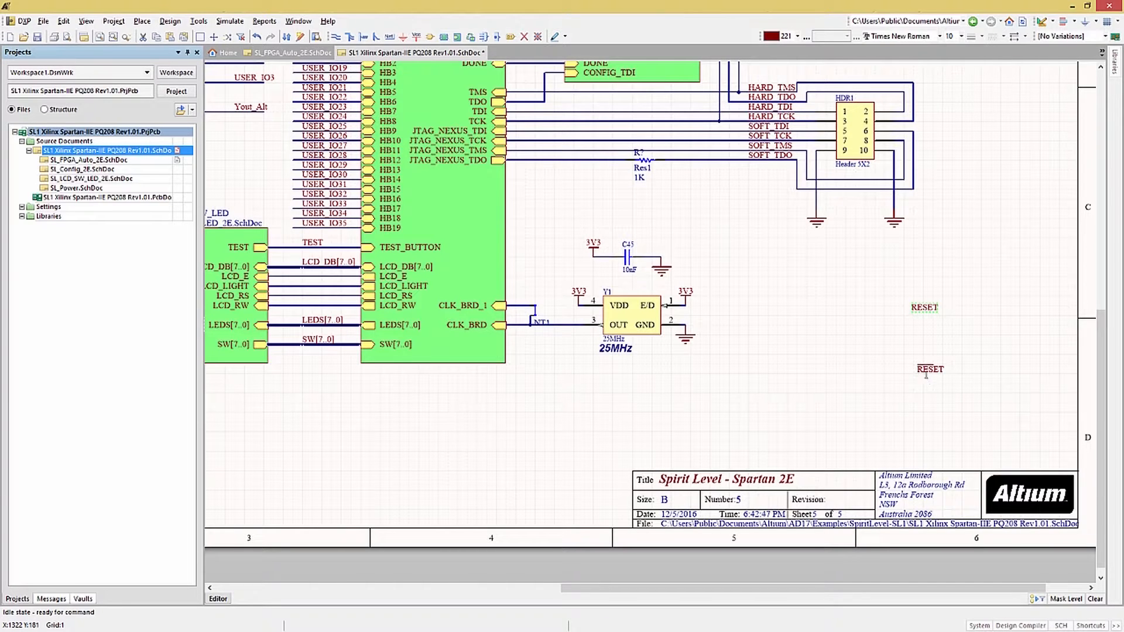
pyautogui.press('Tab')
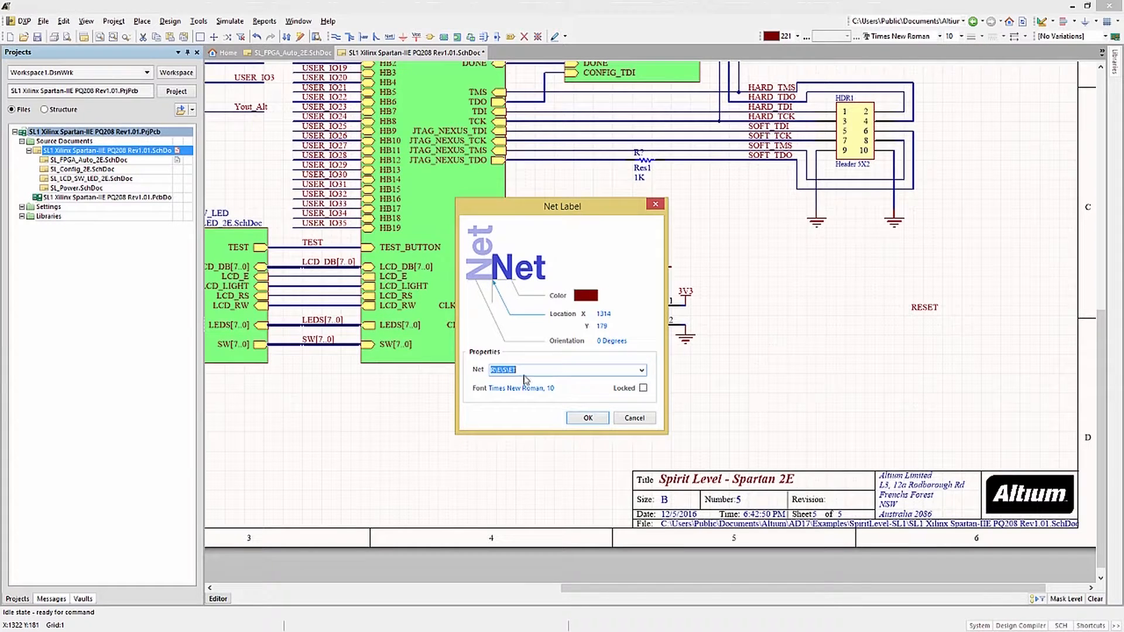
pyautogui.click(588, 418)
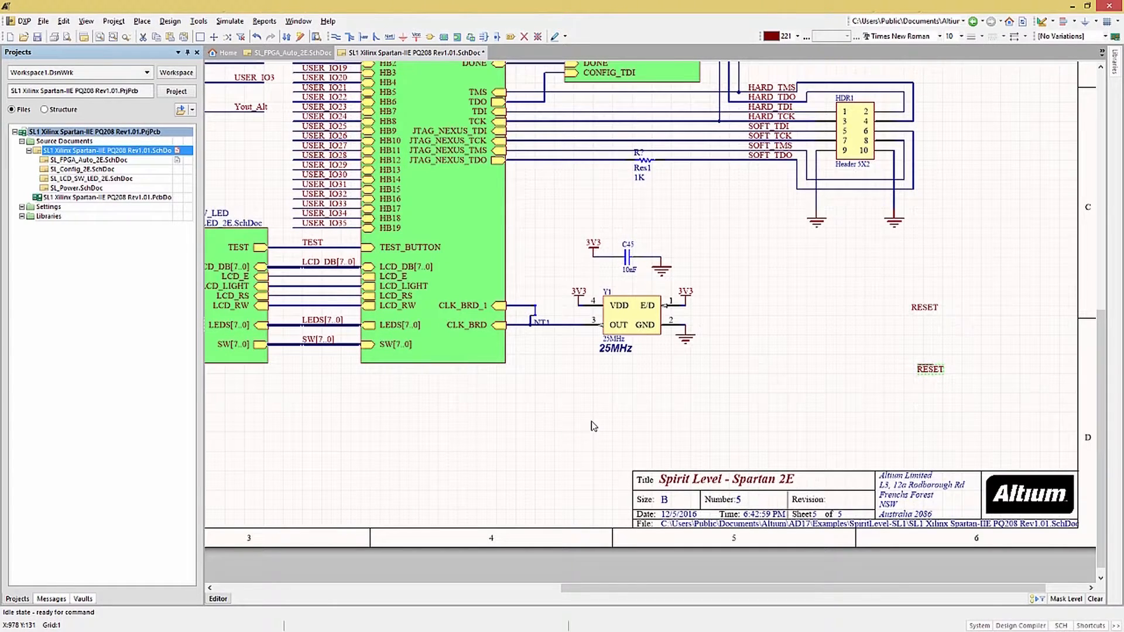
# Reopen the preferences and review the imperial and metric unit system options in the schematic Default Units settings.
pyautogui.click(24, 21)
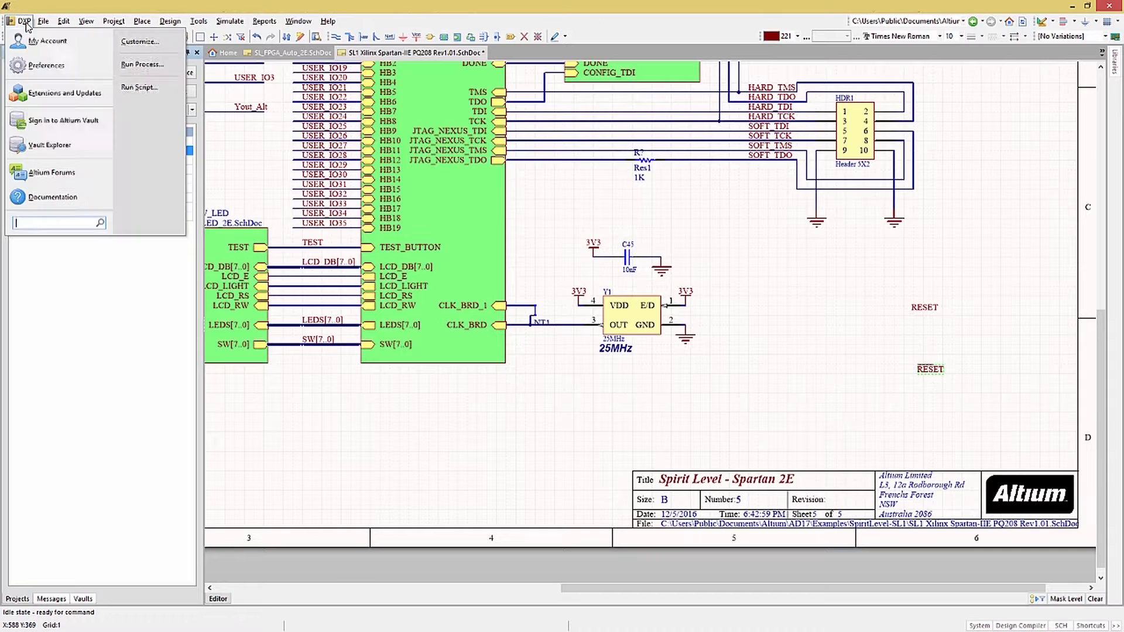
pyautogui.click(46, 65)
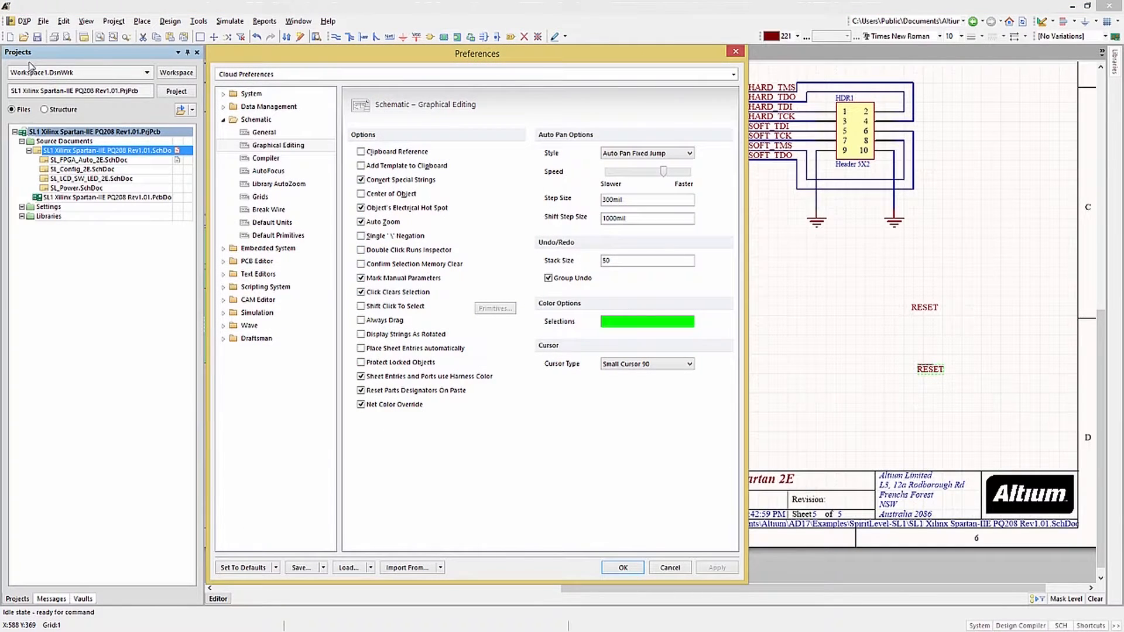
pyautogui.click(266, 223)
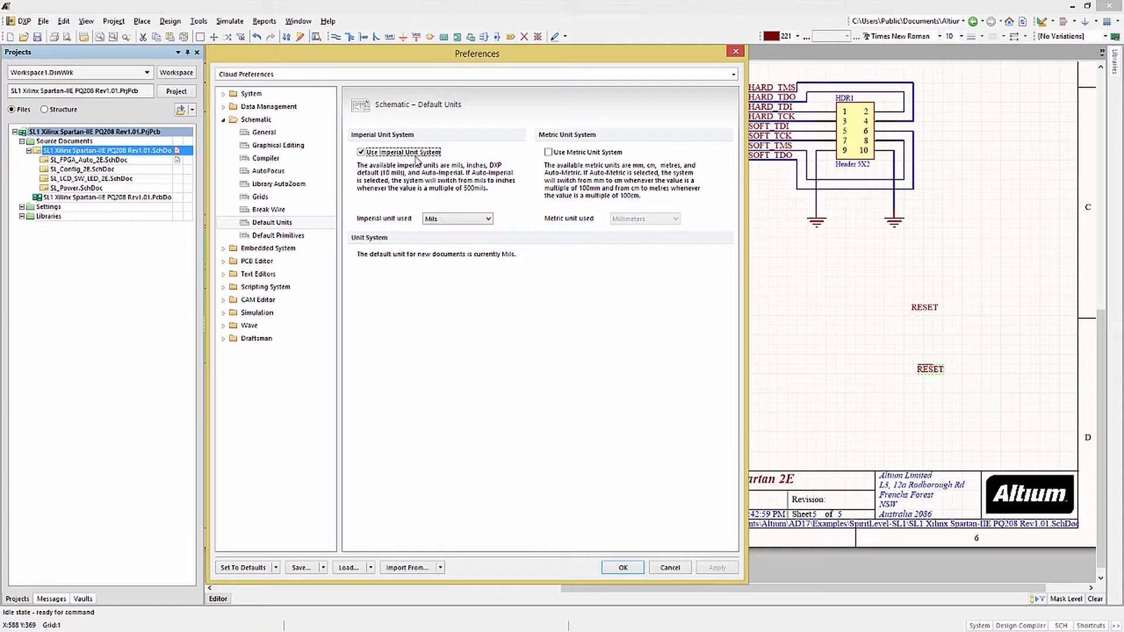
pyautogui.click(571, 161)
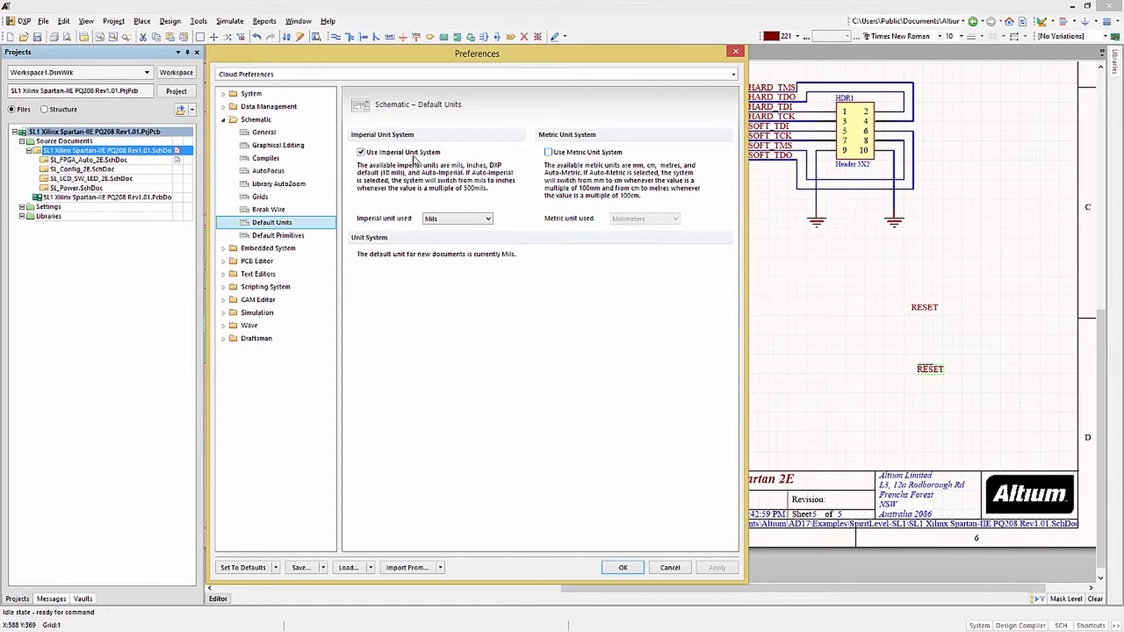
# In the schematic Default Primitives preferences, set the Arc primitive's default color to dark blue, basic color 223.
pyautogui.click(280, 239)
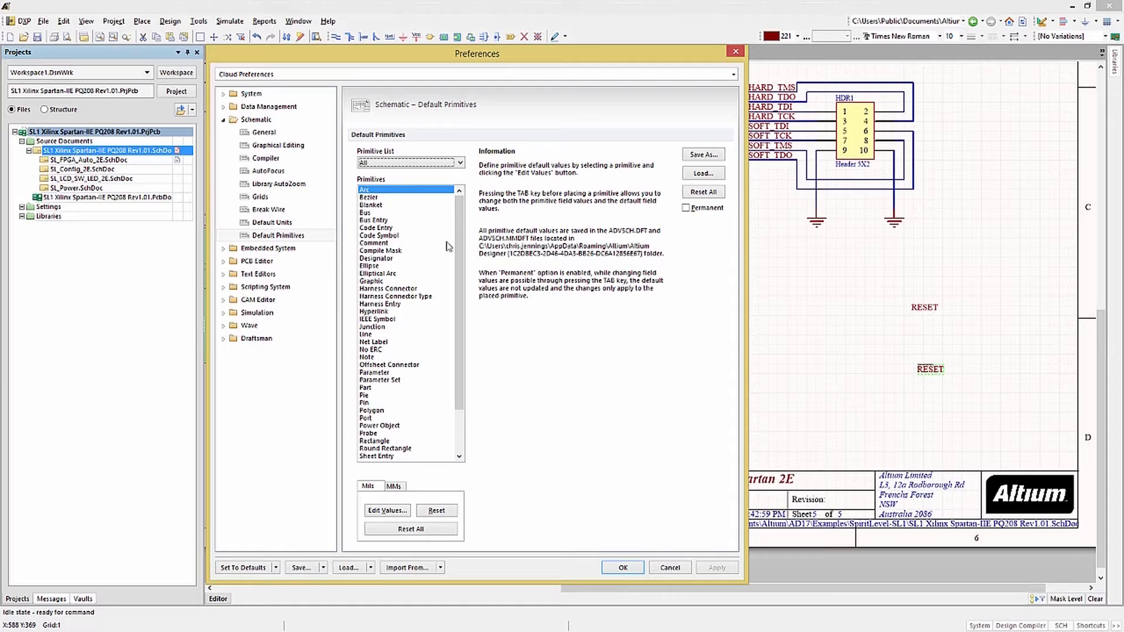
pyautogui.click(367, 191)
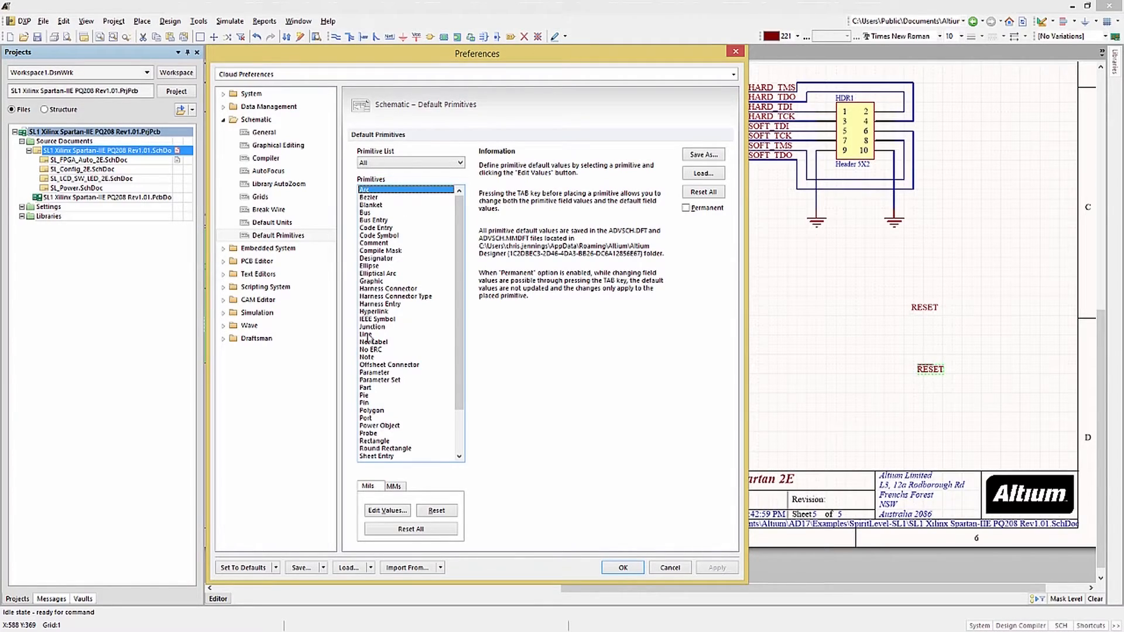
pyautogui.click(385, 511)
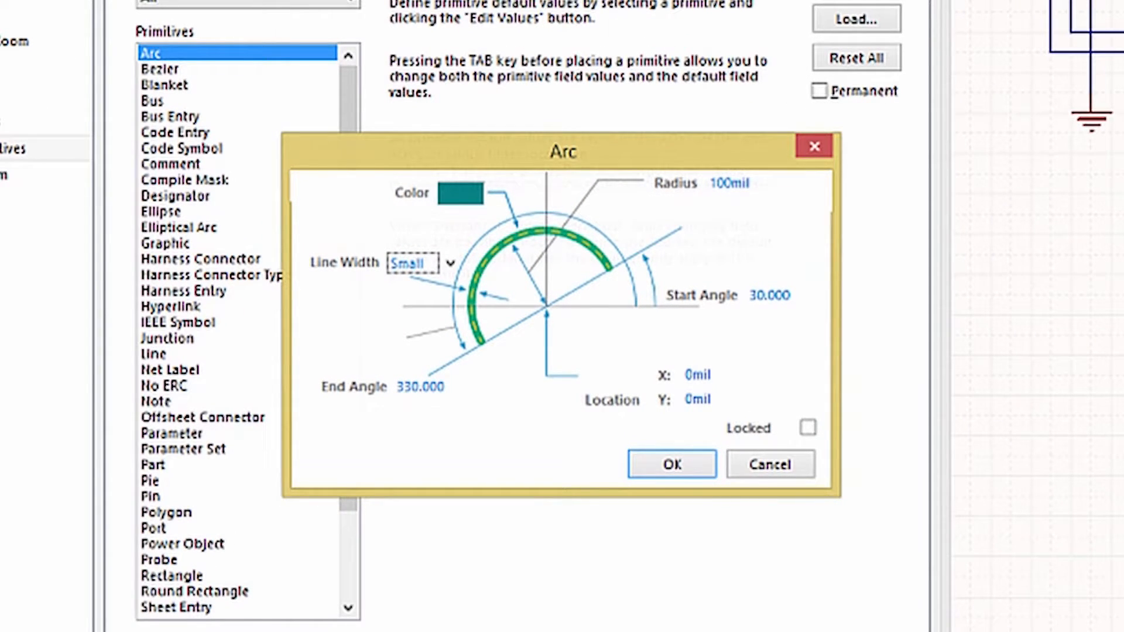
pyautogui.click(469, 193)
pyautogui.click(468, 193)
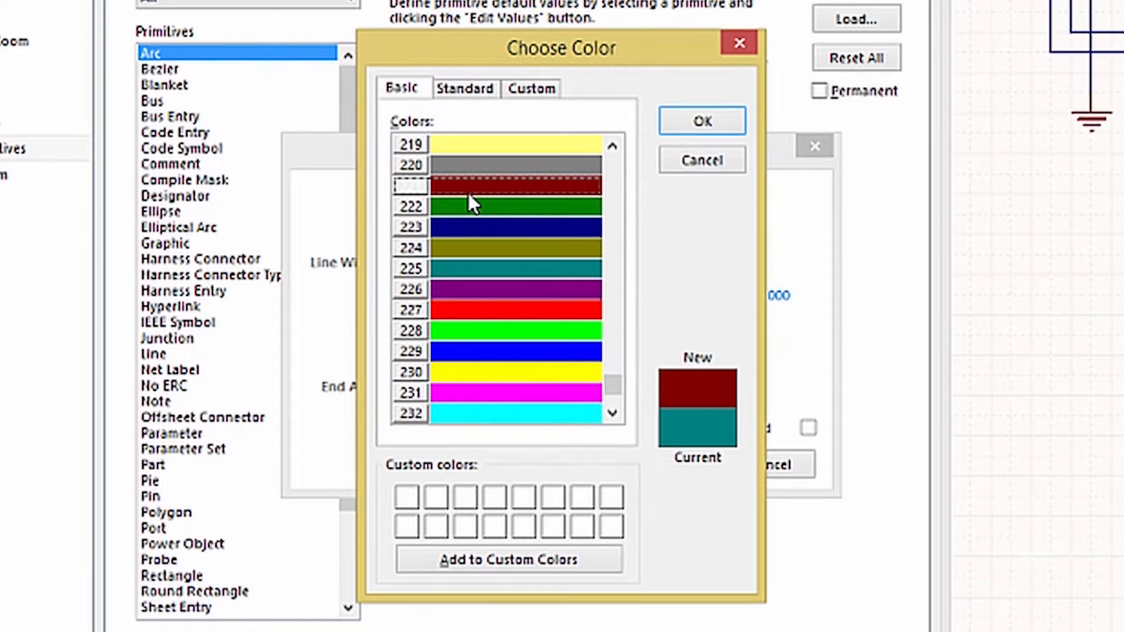
pyautogui.click(520, 228)
pyautogui.click(679, 121)
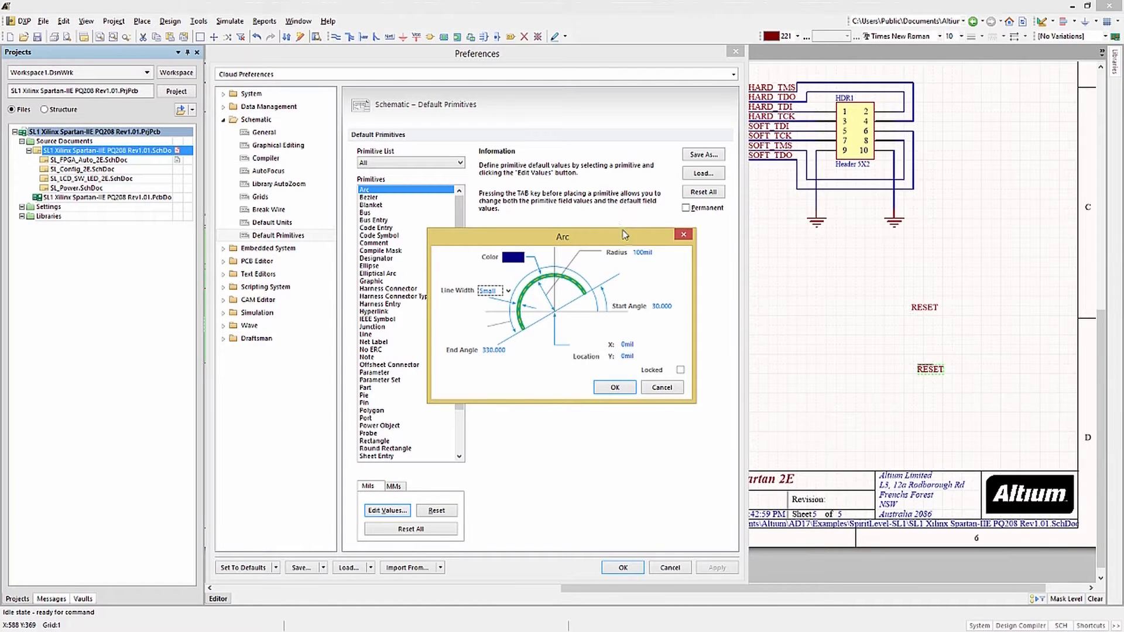
pyautogui.click(616, 388)
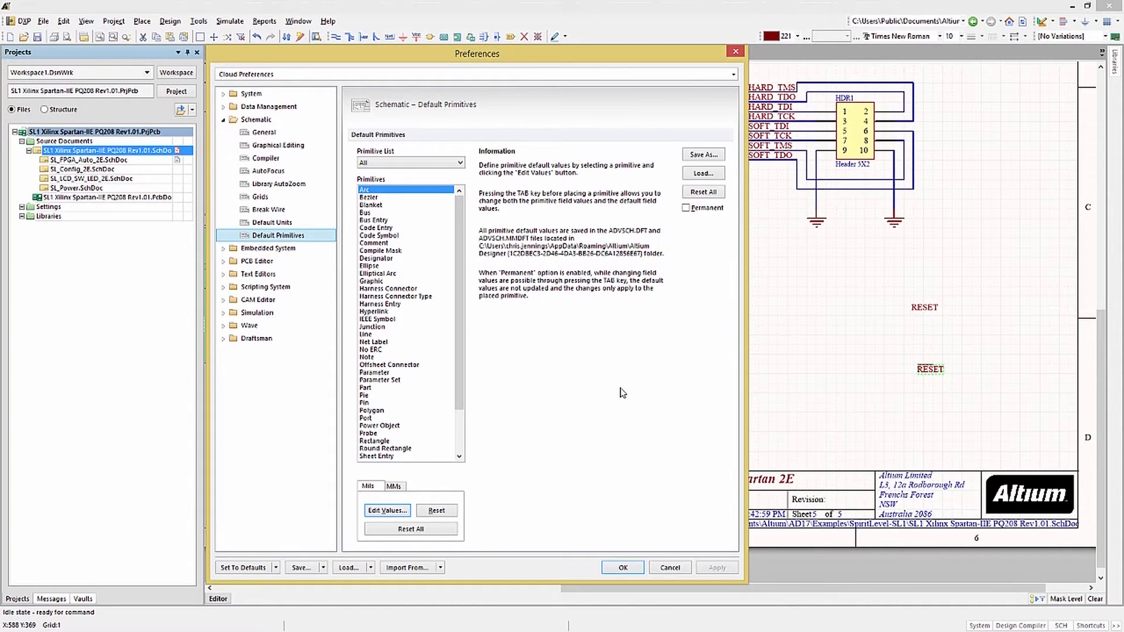